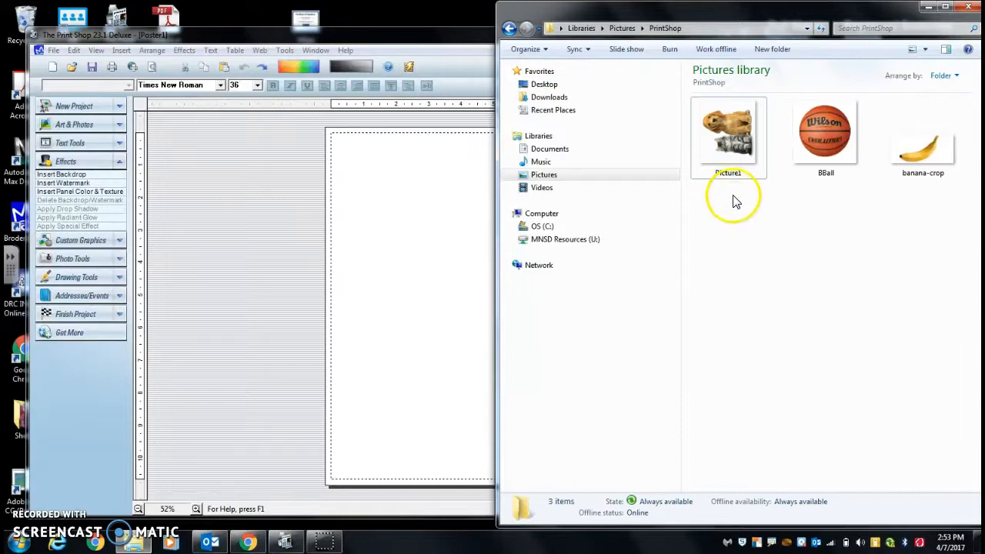
Step: Rotate the Picture1 image clockwise in the PrintShop pictures folder
drag(687, 15, 310, 73)
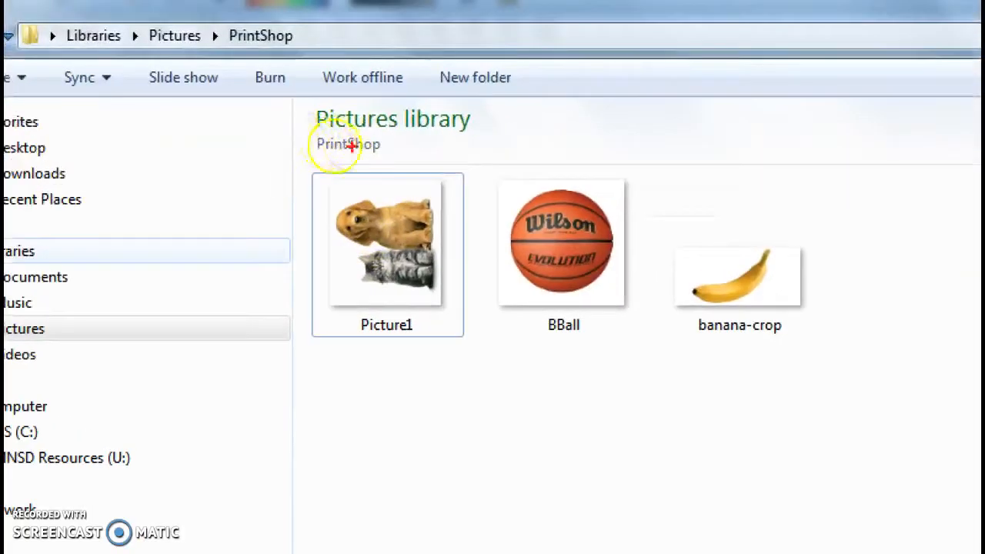
mouse_move(414, 134)
mouse_down()
mouse_move(215, 223)
mouse_move(457, 350)
mouse_move(385, 149)
mouse_move(348, 129)
mouse_up()
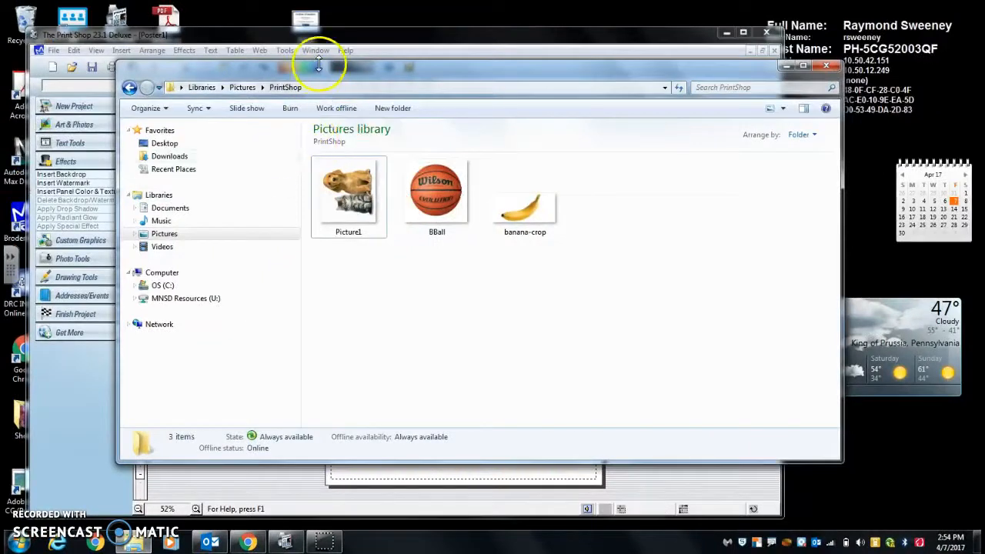
drag(321, 76, 651, 101)
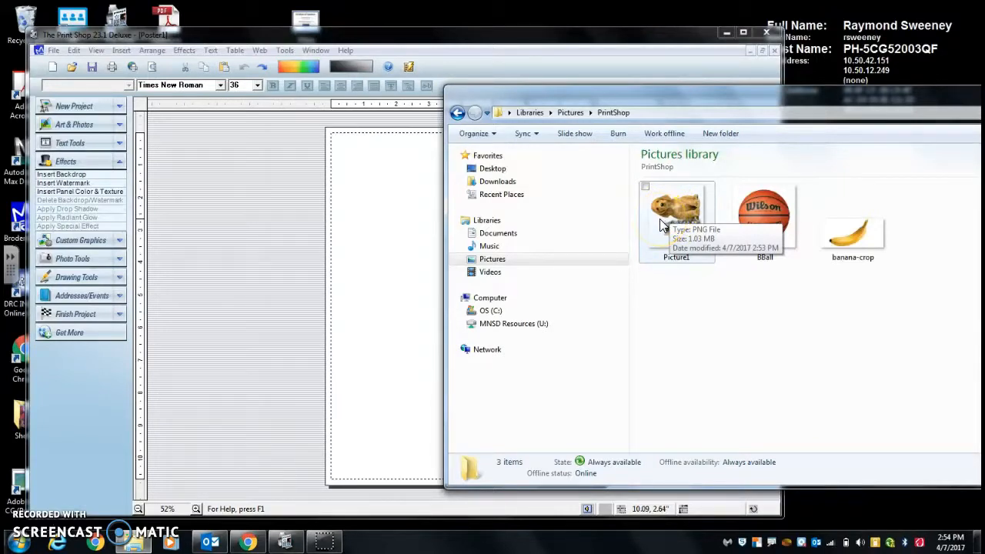
drag(721, 97, 668, 107)
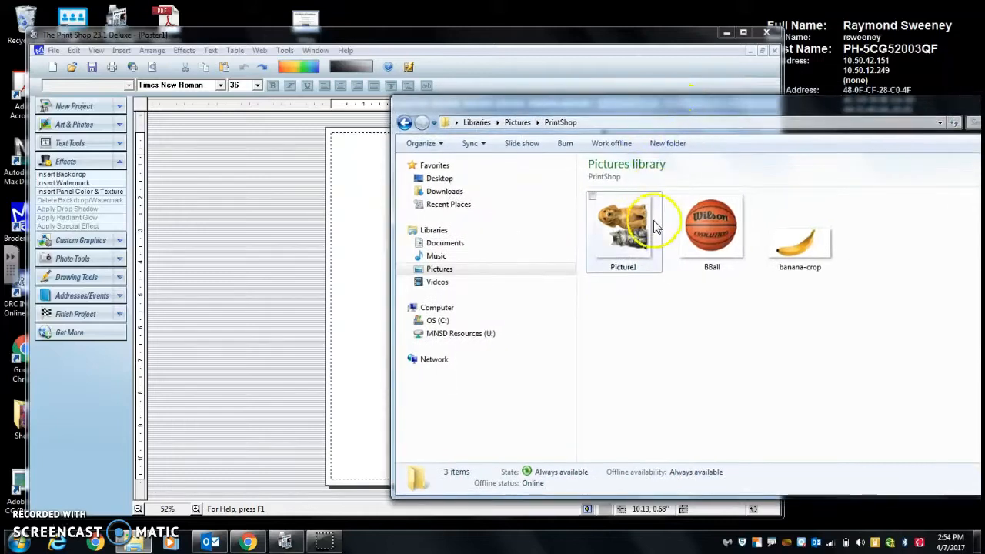
right_click(606, 229)
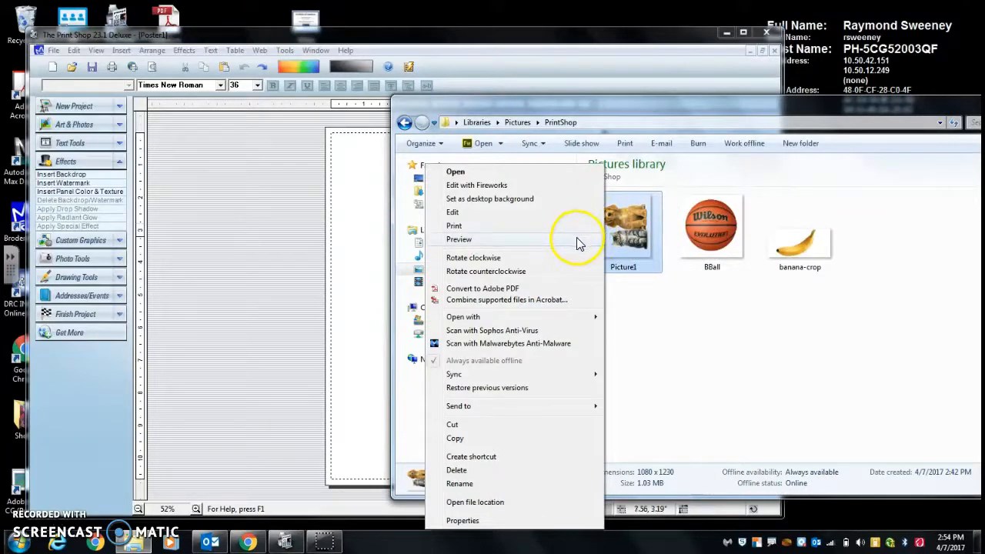
click(514, 262)
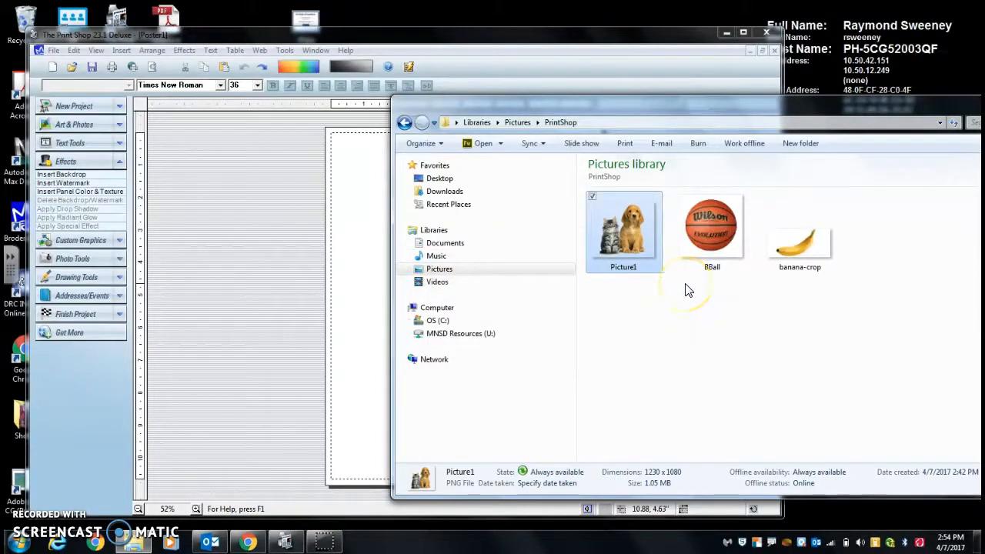
Step: Arrange the poster window and the PrintShop pictures folder window side by side
click(330, 231)
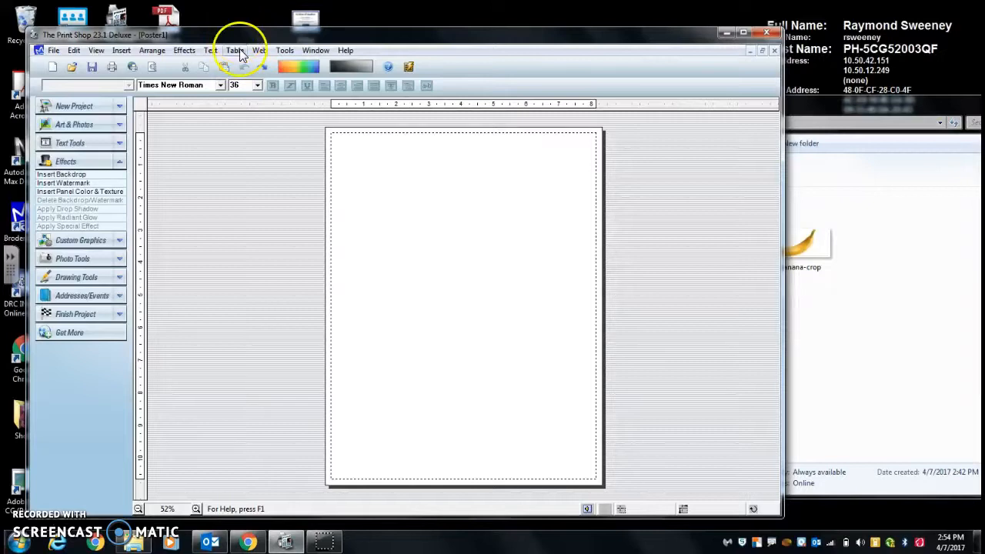
drag(197, 38, 7, 109)
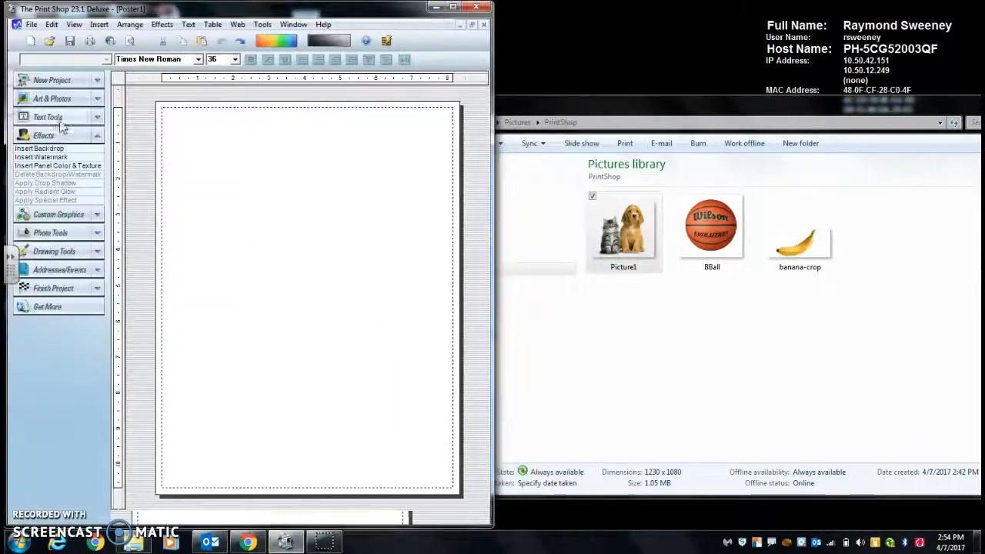
drag(875, 103, 983, 123)
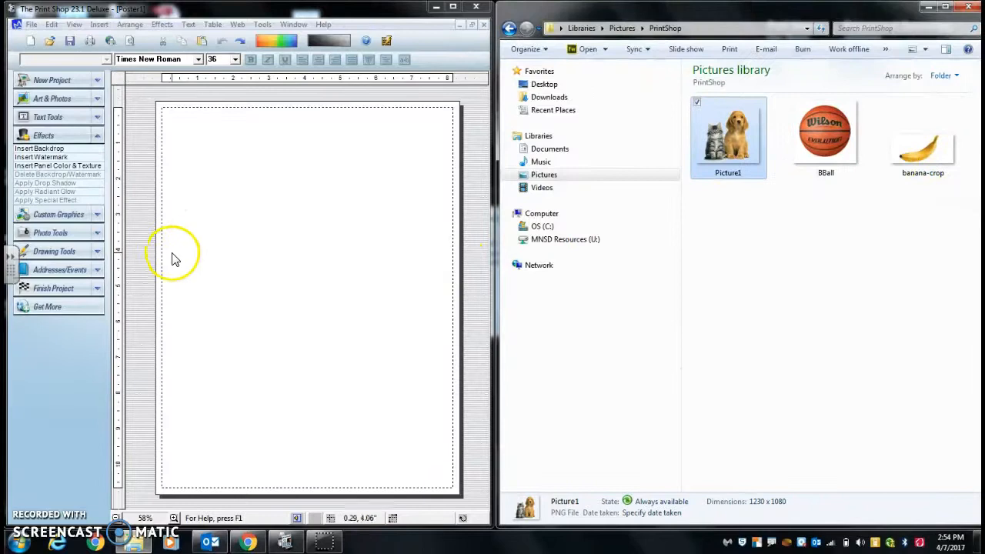
Step: Fill the poster panel with a diagonal green-to-black blend
click(81, 166)
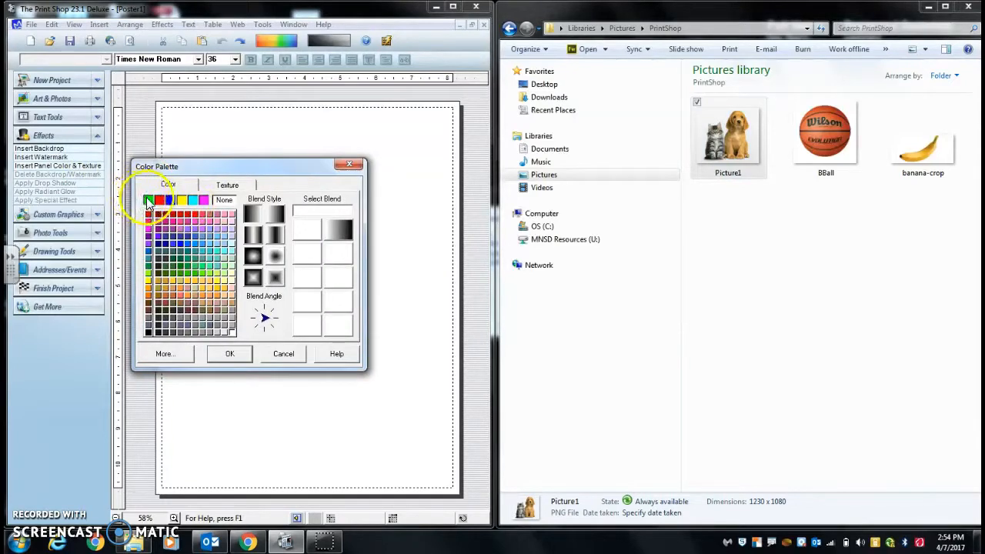
click(149, 202)
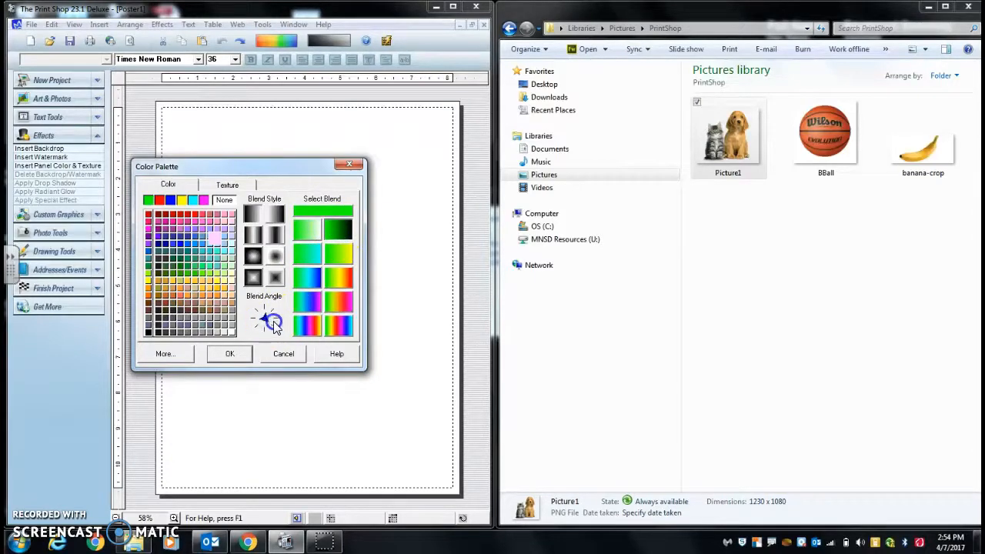
click(230, 353)
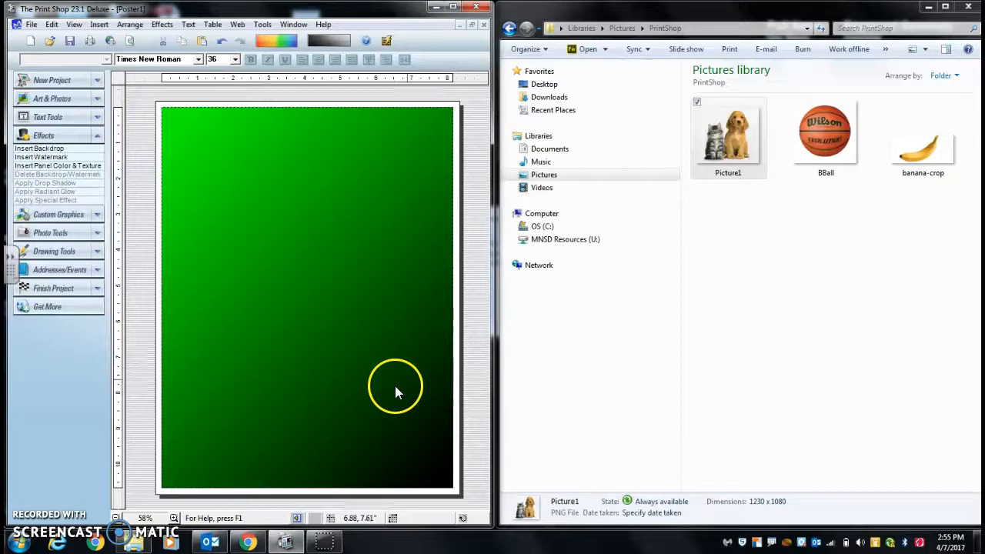
Step: Add the BBall image from the folder to the poster and place it in the upper part of the page
drag(825, 129, 325, 263)
drag(352, 302, 255, 227)
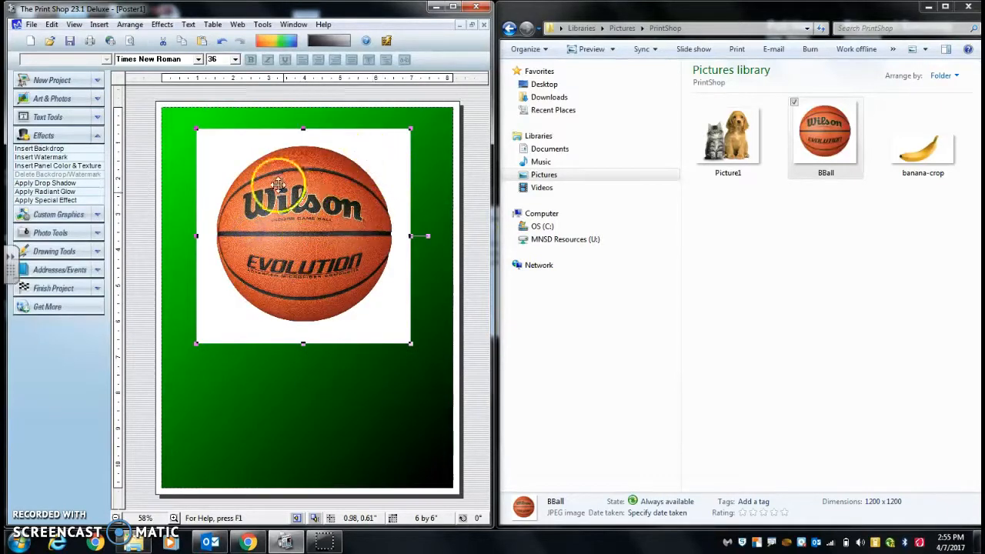
drag(328, 12, 643, 23)
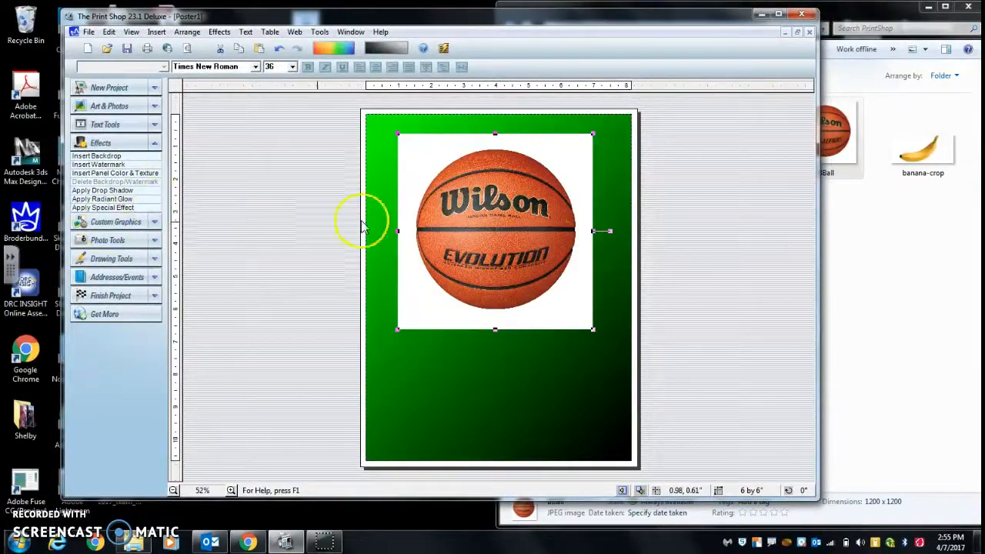
Step: Crop the basketball image in Photo Workshop Classic with the circle pre-set shape fitted to the ball's edges
right_click(485, 218)
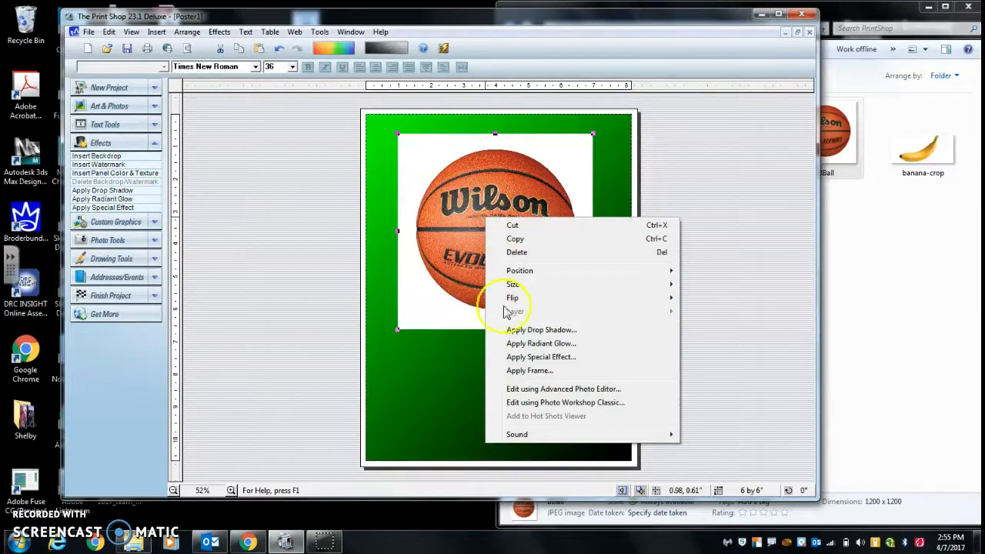
click(534, 402)
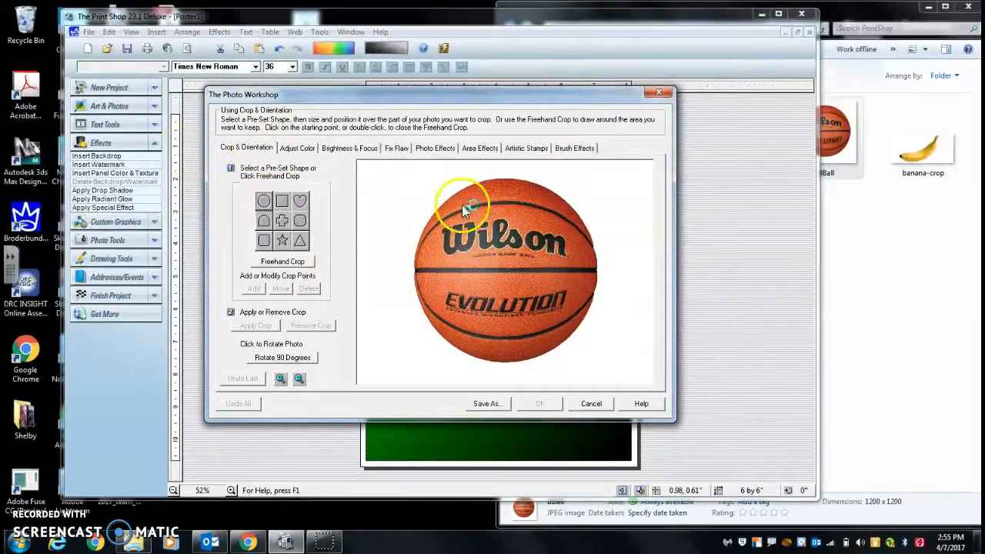
click(263, 201)
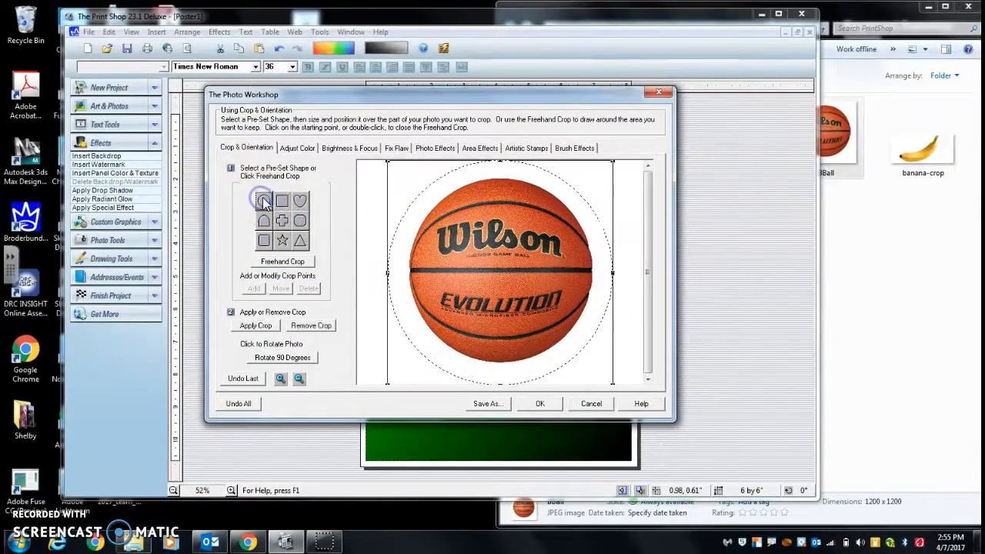
click(503, 181)
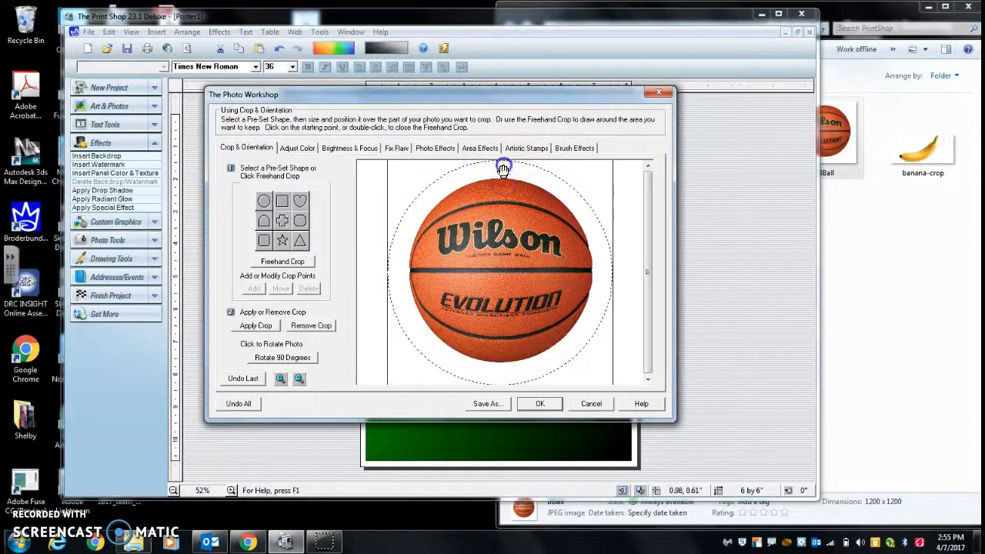
drag(501, 160, 502, 180)
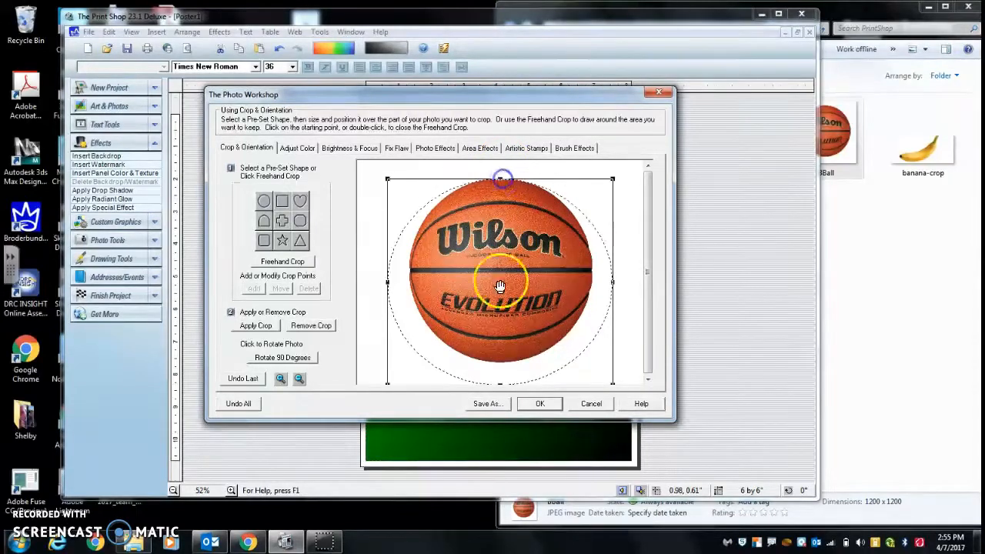
drag(500, 370, 501, 365)
drag(387, 272, 409, 273)
drag(614, 267, 593, 272)
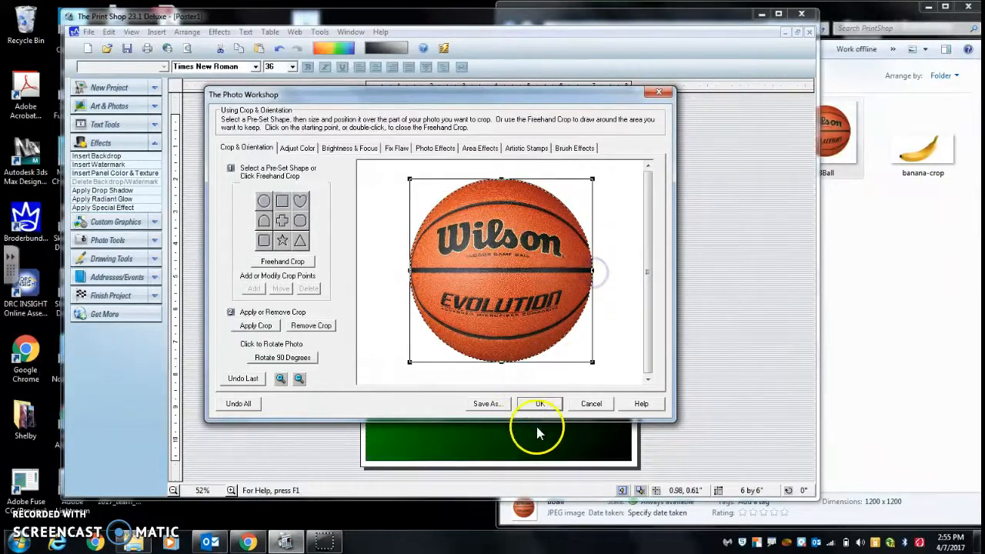
click(543, 404)
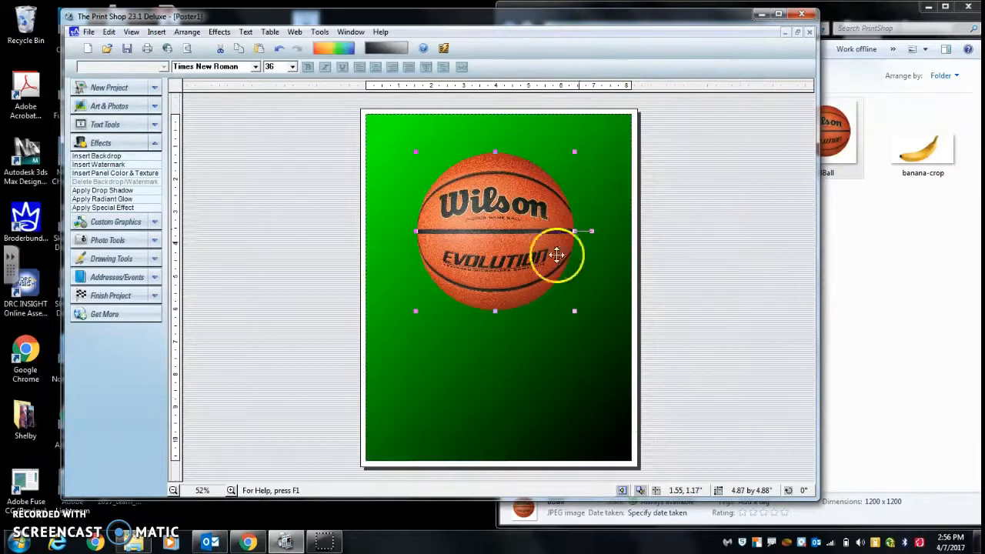
Step: Shrink the cropped basketball to about 2.1 by 2.1 inches and move it to the page's upper-left corner
drag(576, 310, 483, 220)
drag(454, 184, 422, 159)
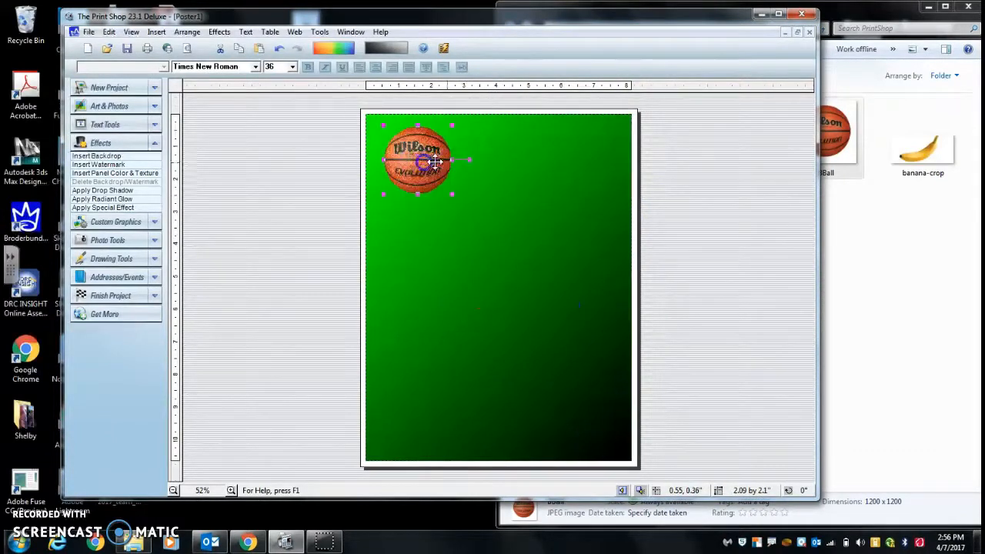
Step: Add the banana-crop image from the folder to the poster and enlarge it to about 7.8 by 3.6 inches
click(883, 248)
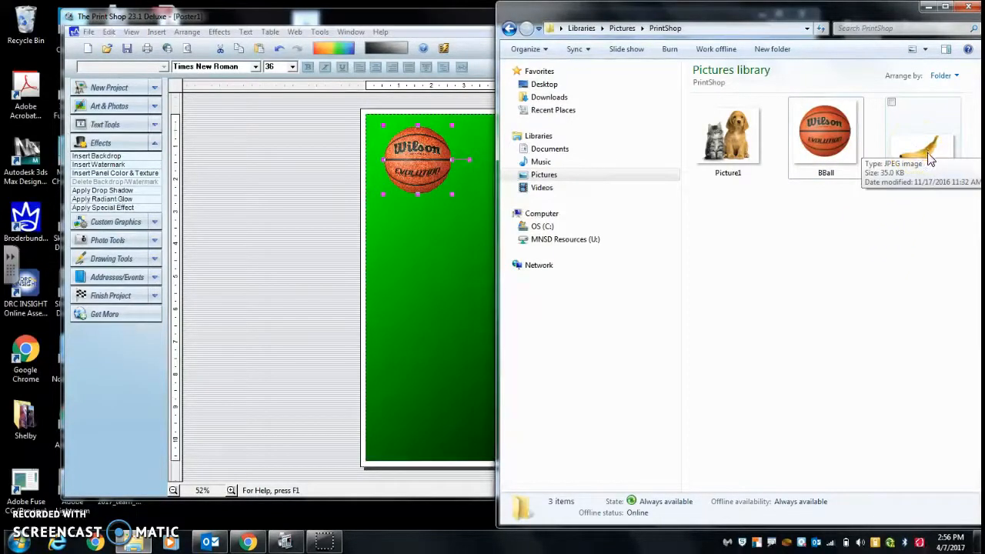
drag(928, 153, 447, 304)
click(431, 397)
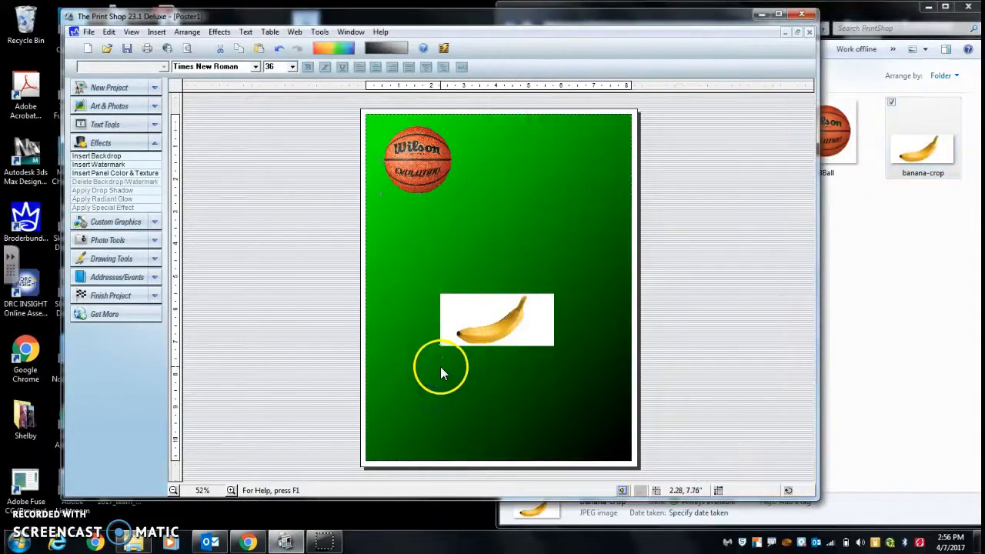
click(466, 322)
drag(440, 346, 394, 377)
drag(556, 294, 602, 261)
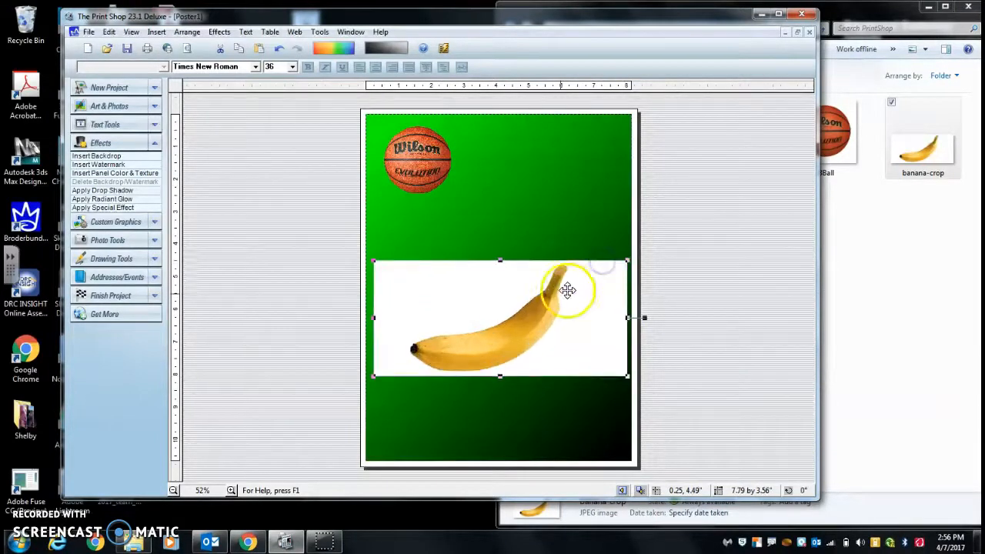
Step: Crop the banana image in Photo Workshop Classic with a freehand outline traced around the fruit, setting one point away from its lower edge
right_click(472, 295)
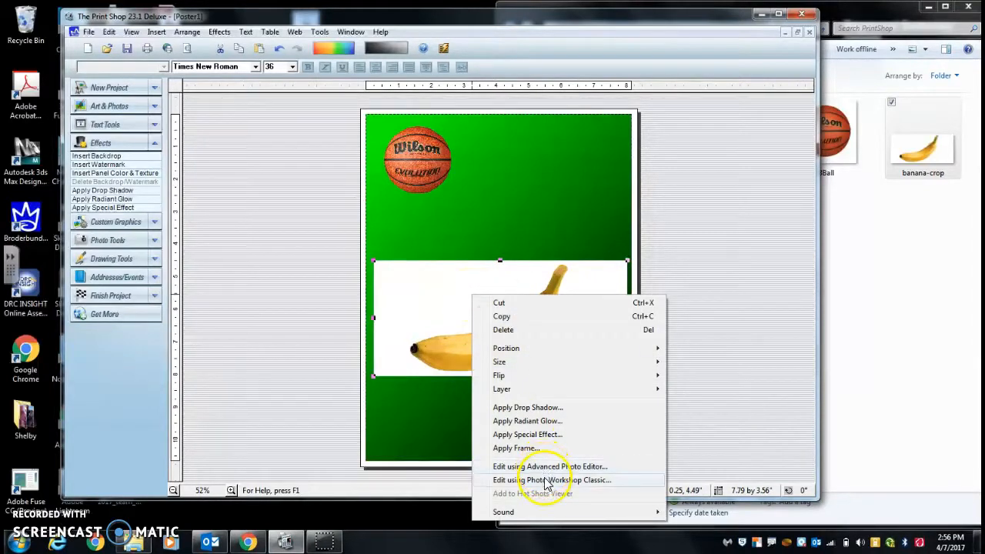
click(548, 480)
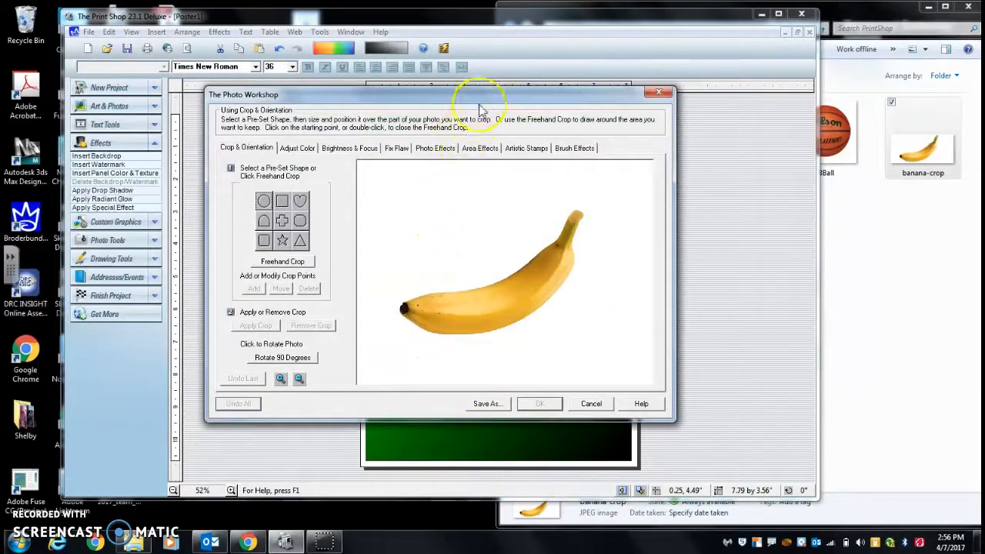
drag(477, 95, 410, 38)
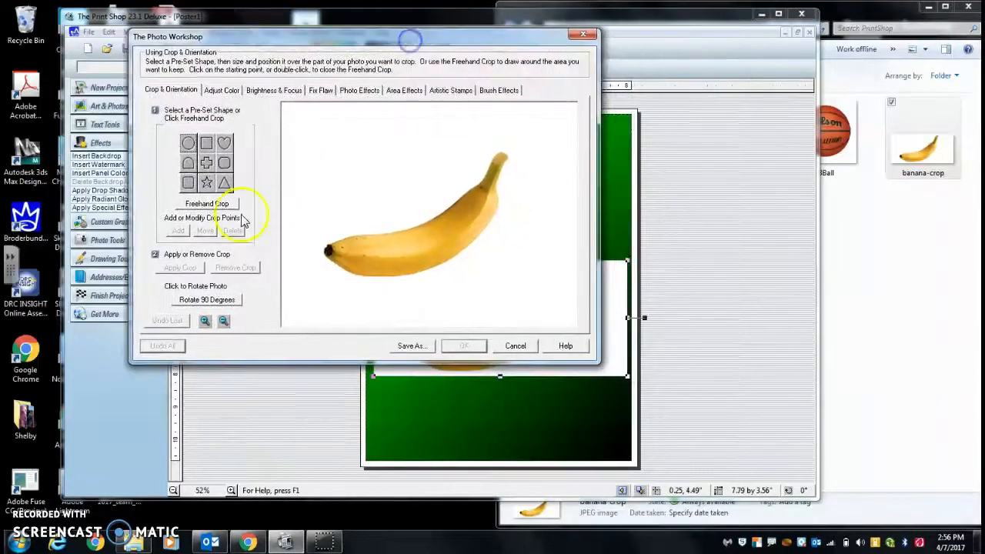
click(219, 204)
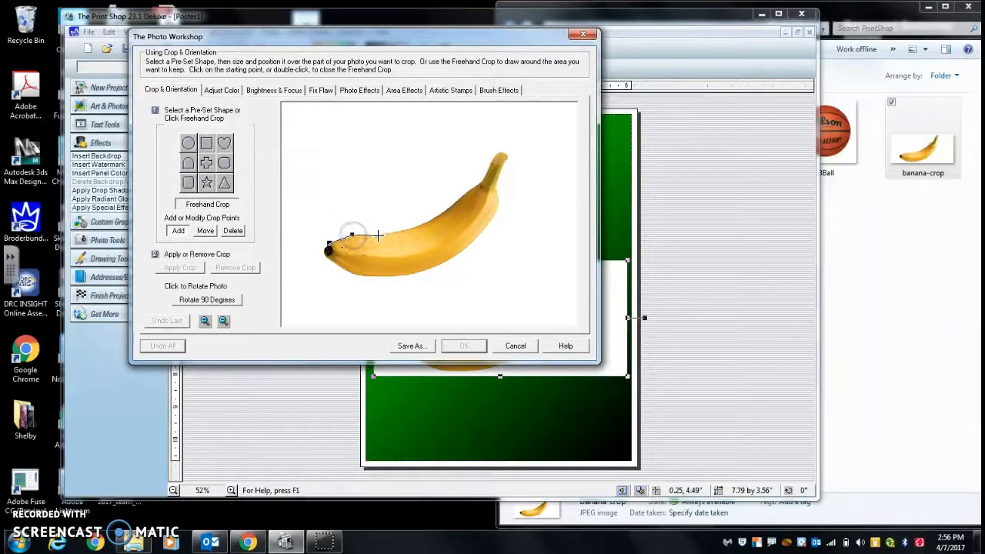
click(416, 226)
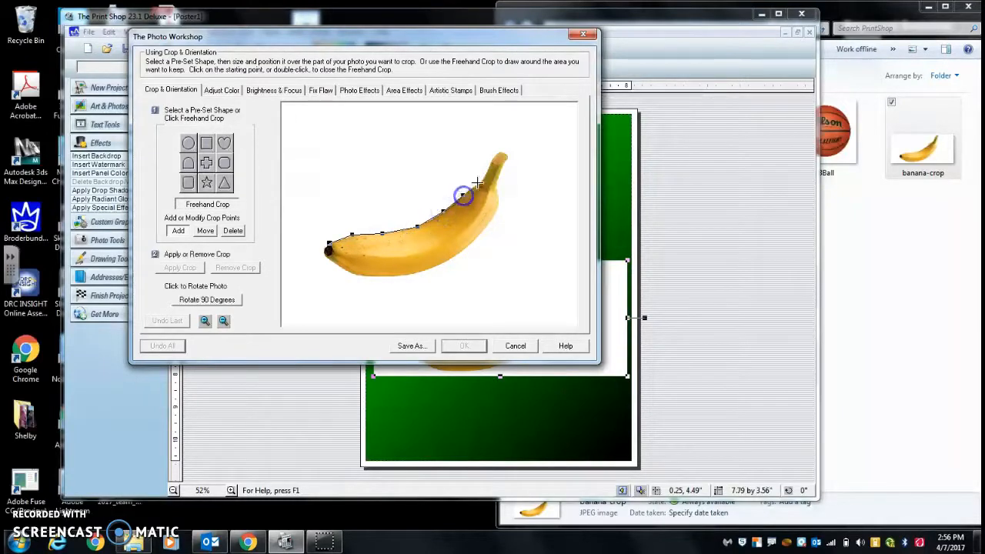
click(496, 154)
click(500, 167)
click(498, 196)
click(498, 208)
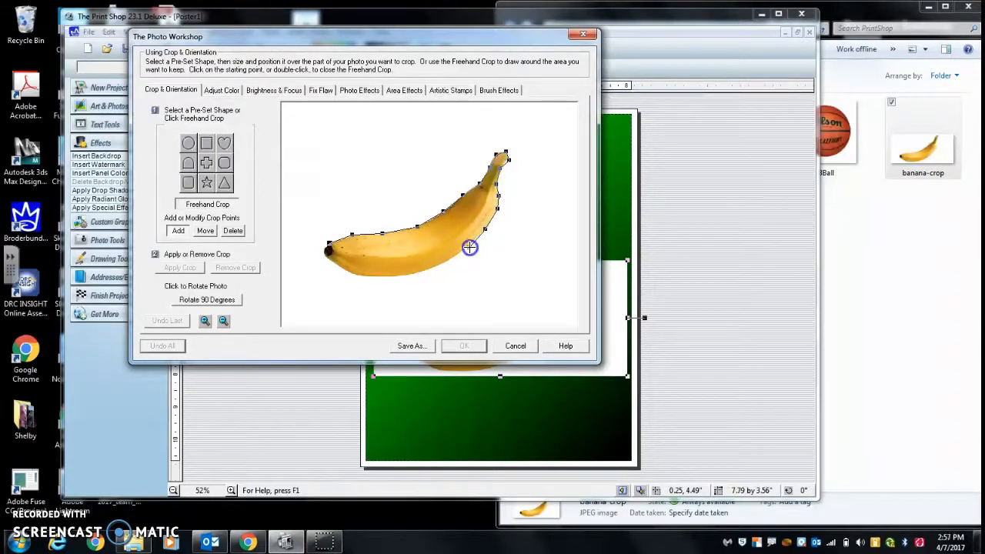
click(463, 279)
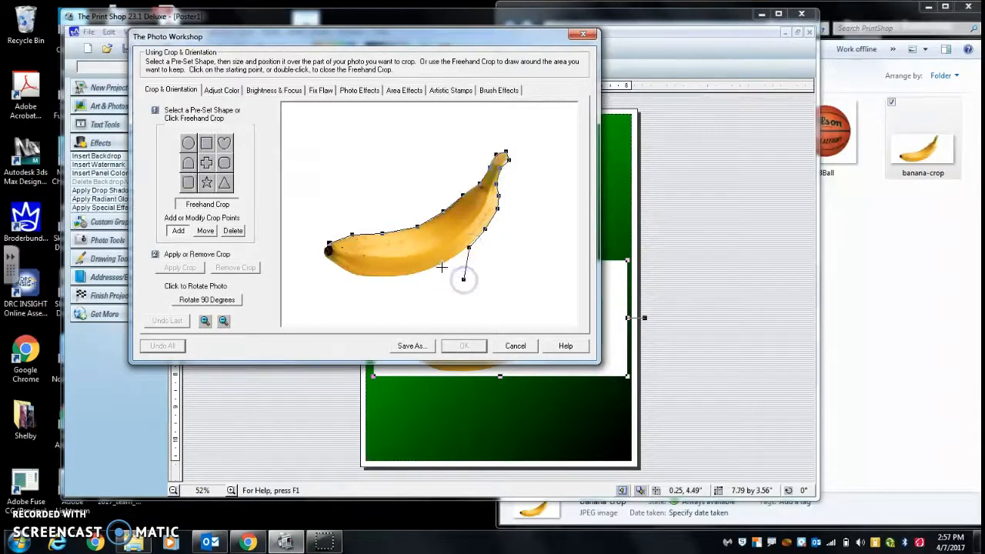
click(404, 275)
click(379, 277)
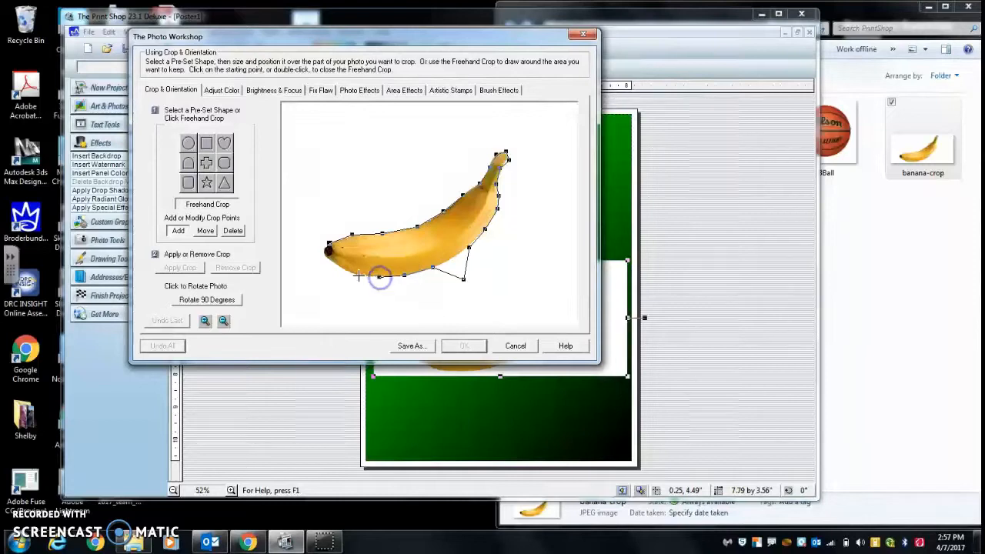
click(329, 245)
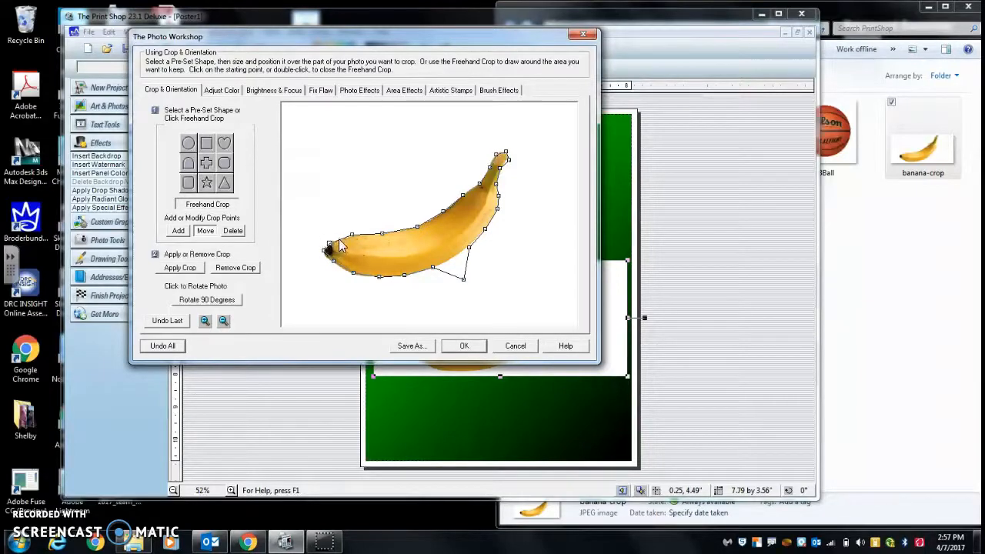
click(465, 352)
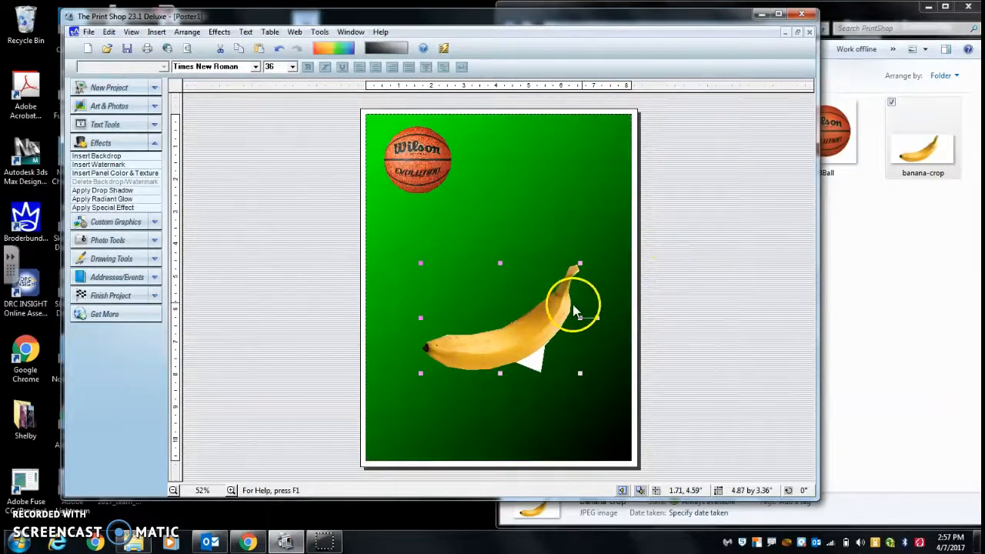
Step: Reopen the banana's freehand crop in Photo Workshop Classic and move the stray crop point back onto the fruit's lower edge
right_click(511, 343)
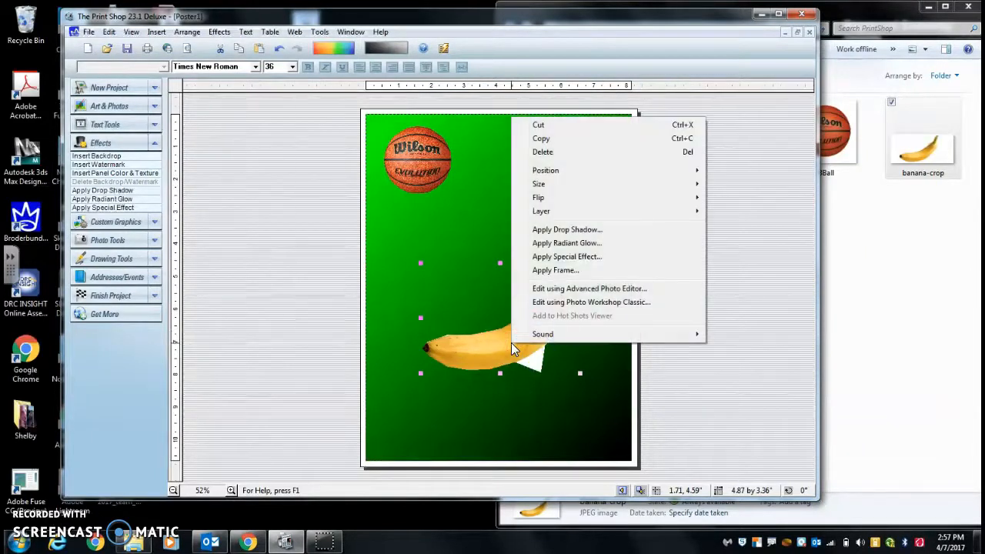
click(557, 303)
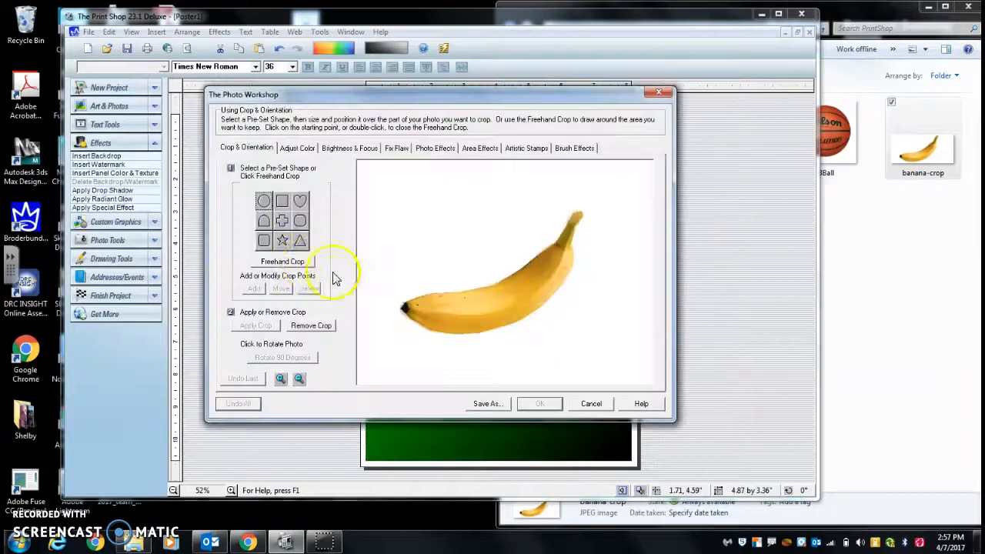
click(299, 263)
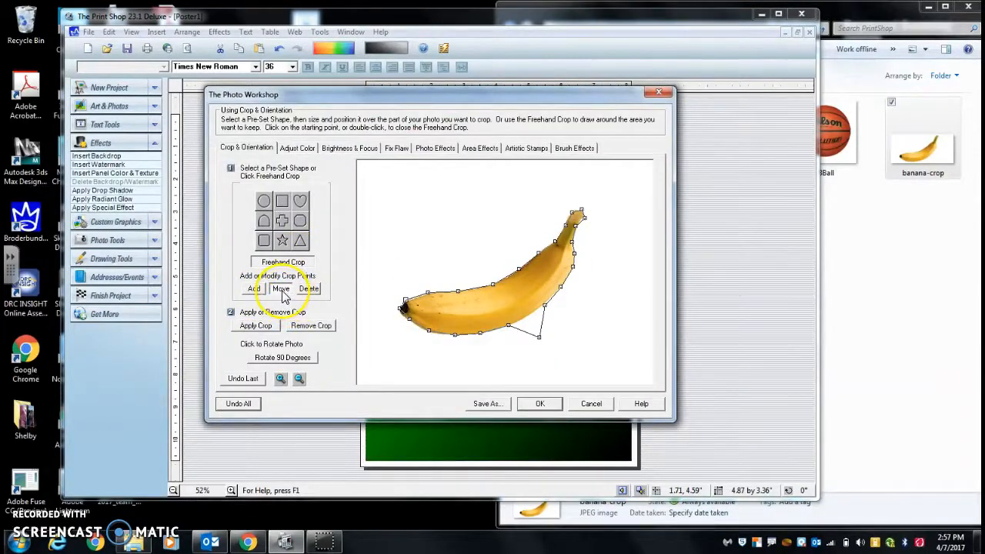
drag(541, 343, 537, 329)
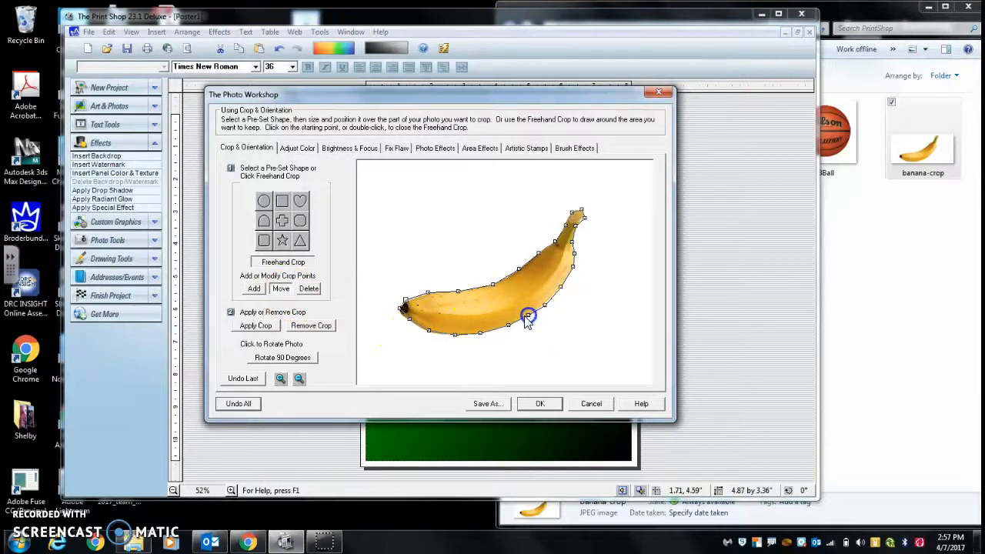
Step: Add two crop points along the banana's upper edge and move the second one slightly inward to follow the fruit
click(251, 289)
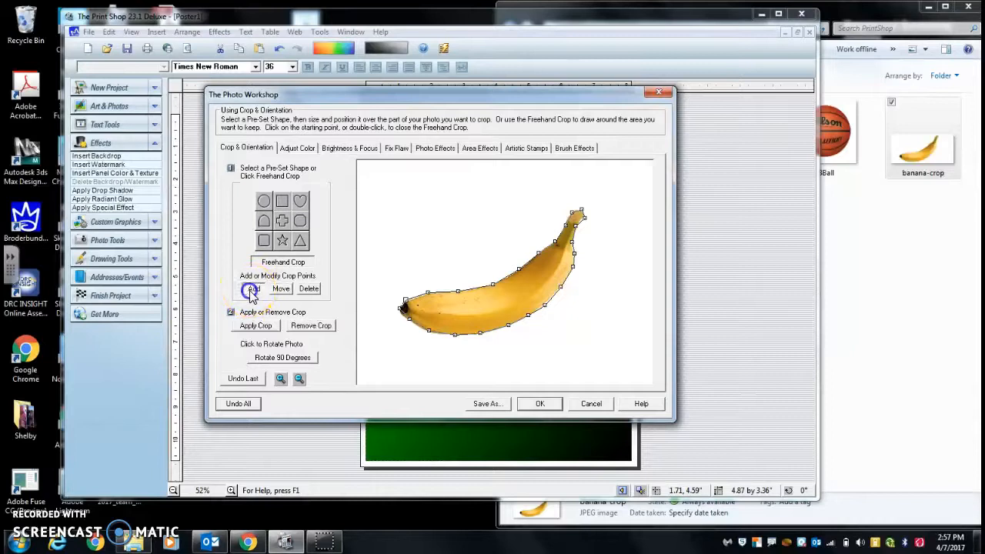
click(475, 288)
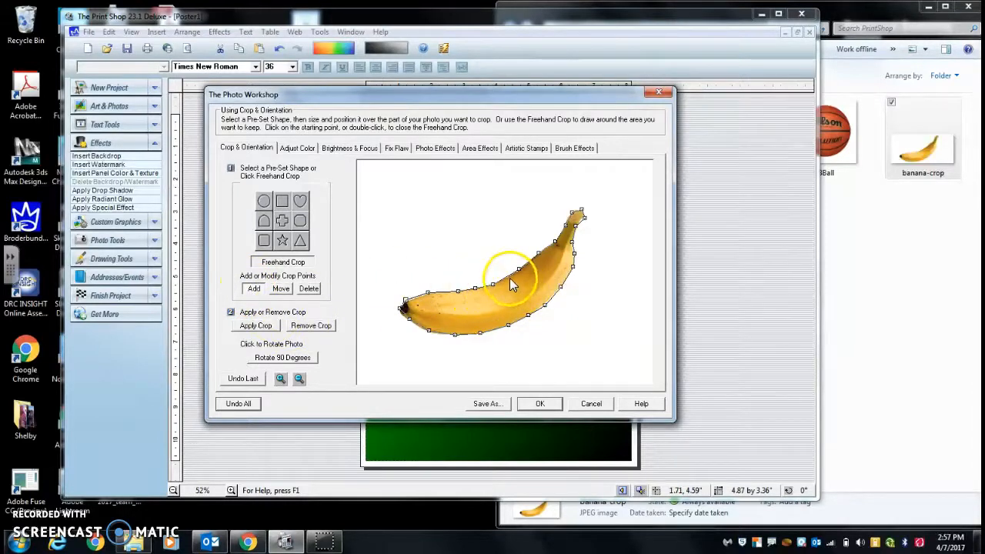
click(506, 275)
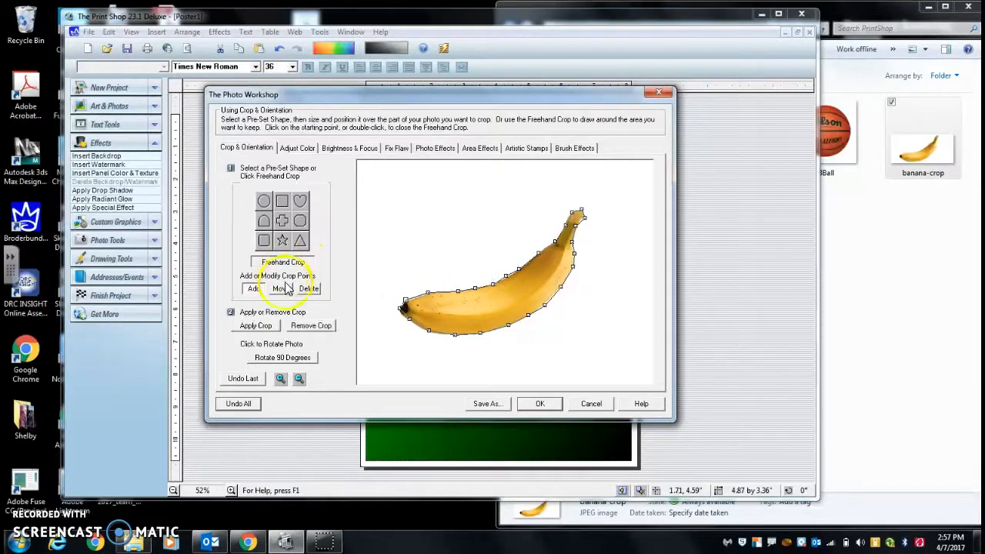
click(506, 278)
drag(507, 279, 509, 282)
Step: Delete the crop point just above the newly moved one on the banana's upper edge and accept the revised crop
click(309, 289)
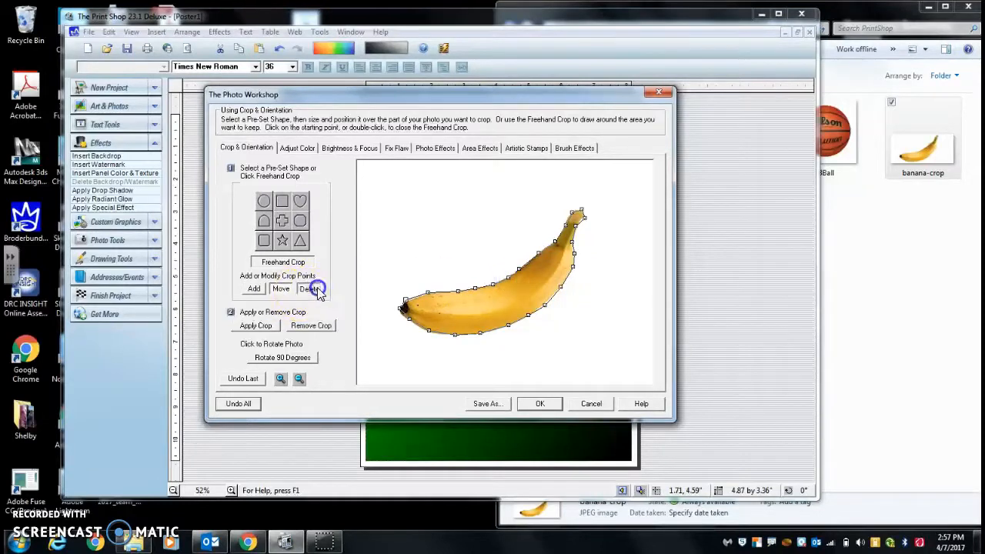
click(517, 269)
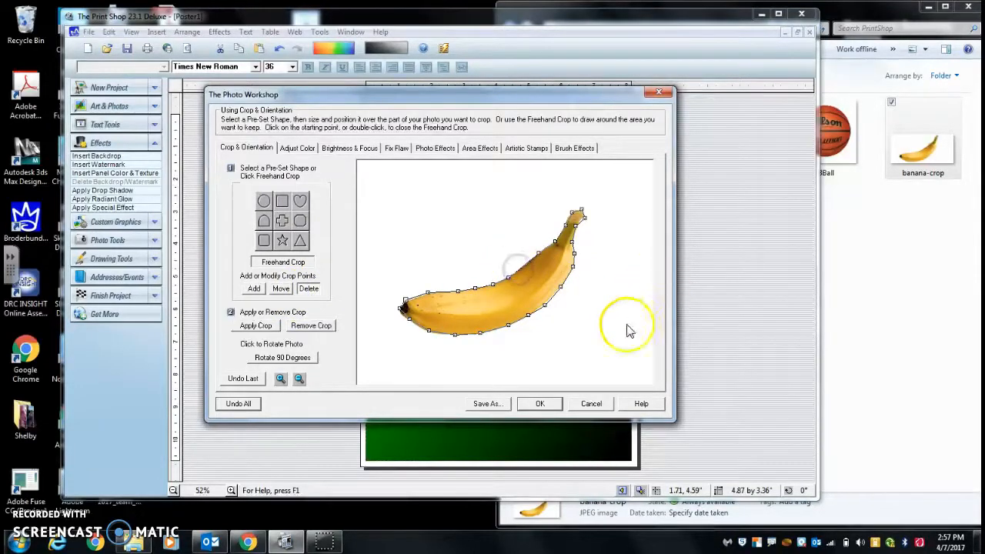
click(540, 403)
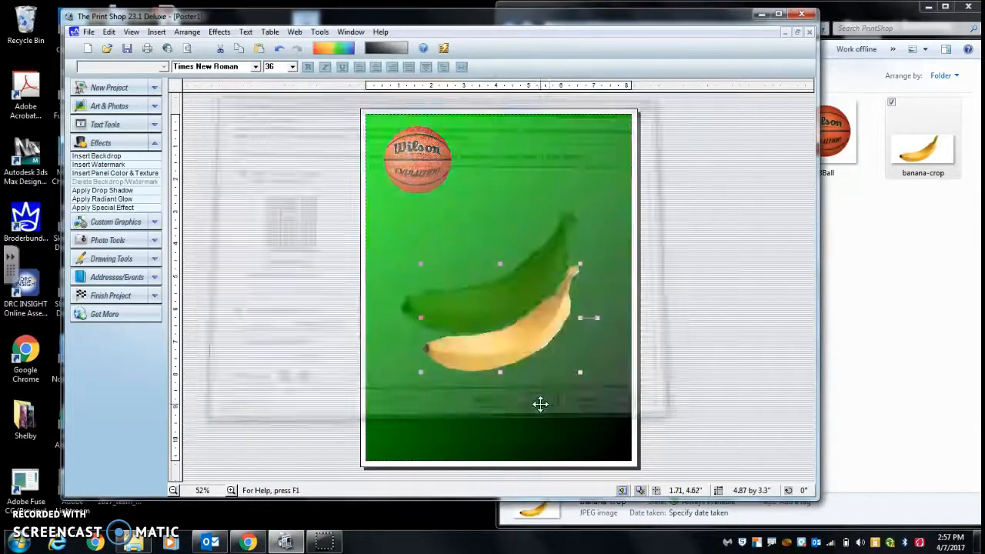